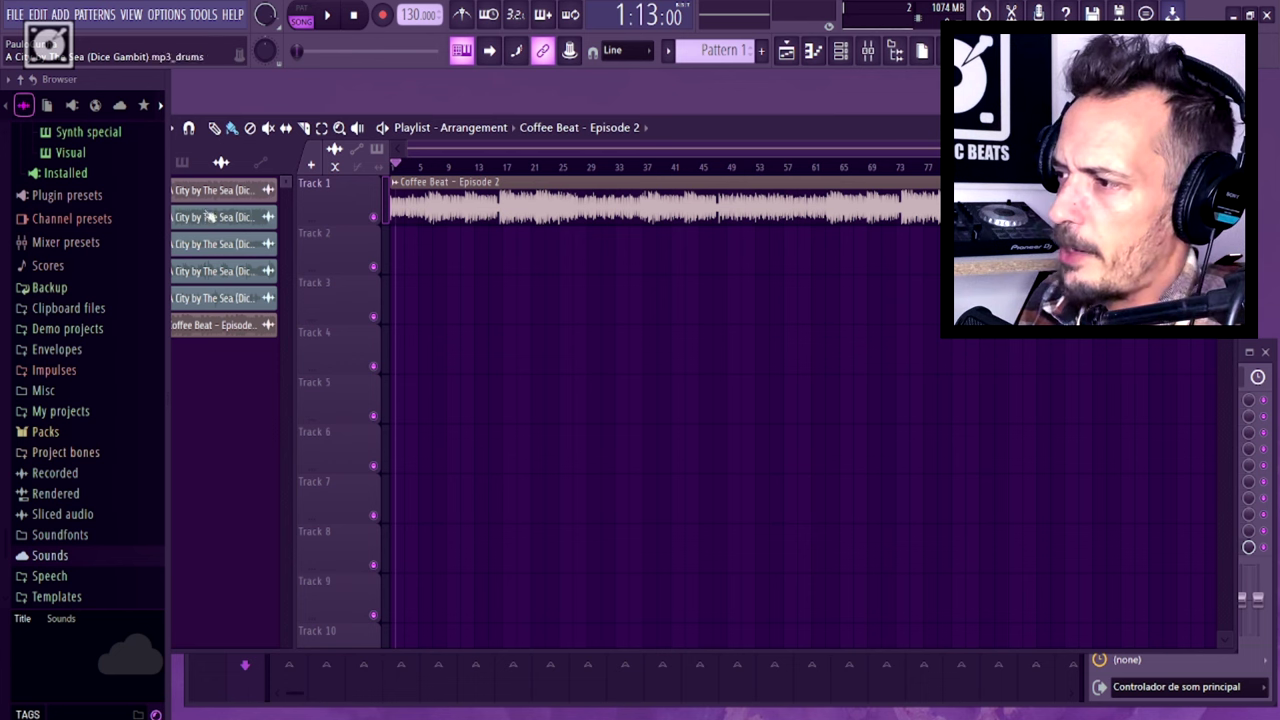
# Switch the playlist's clip picker from audio clips to patterns
pyautogui.click(182, 162)
pyautogui.click(221, 162)
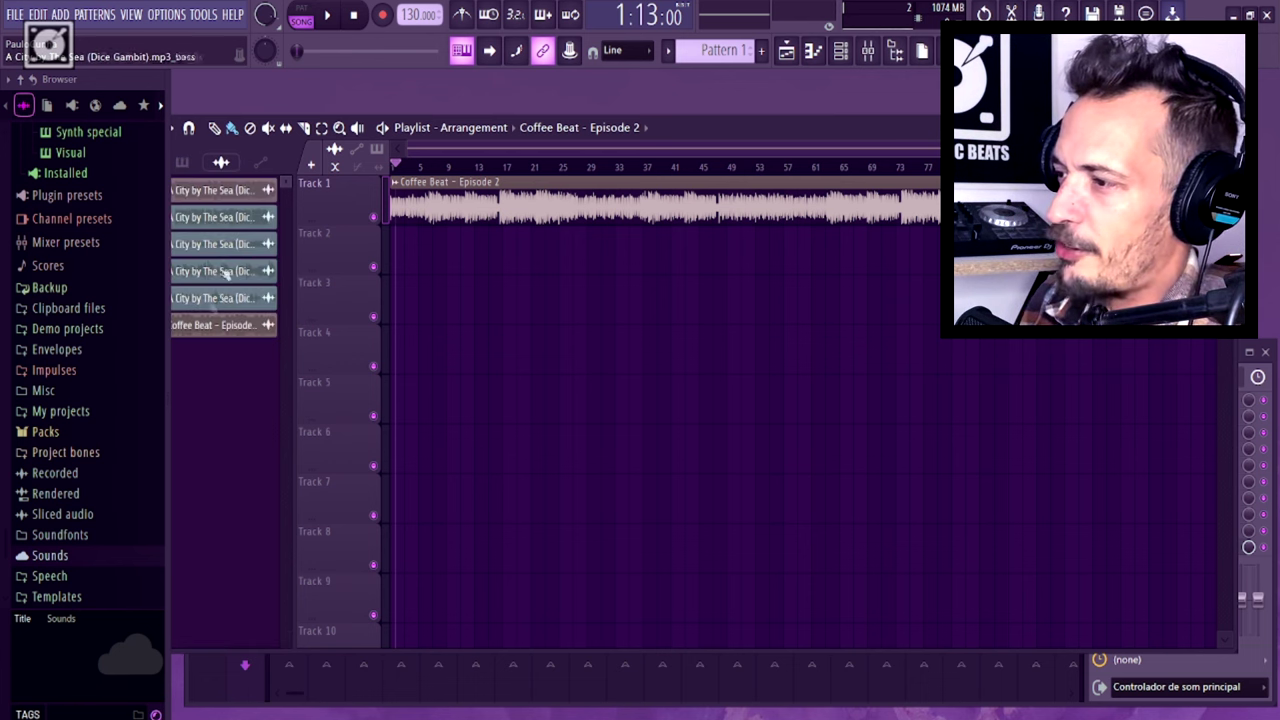
pyautogui.click(182, 164)
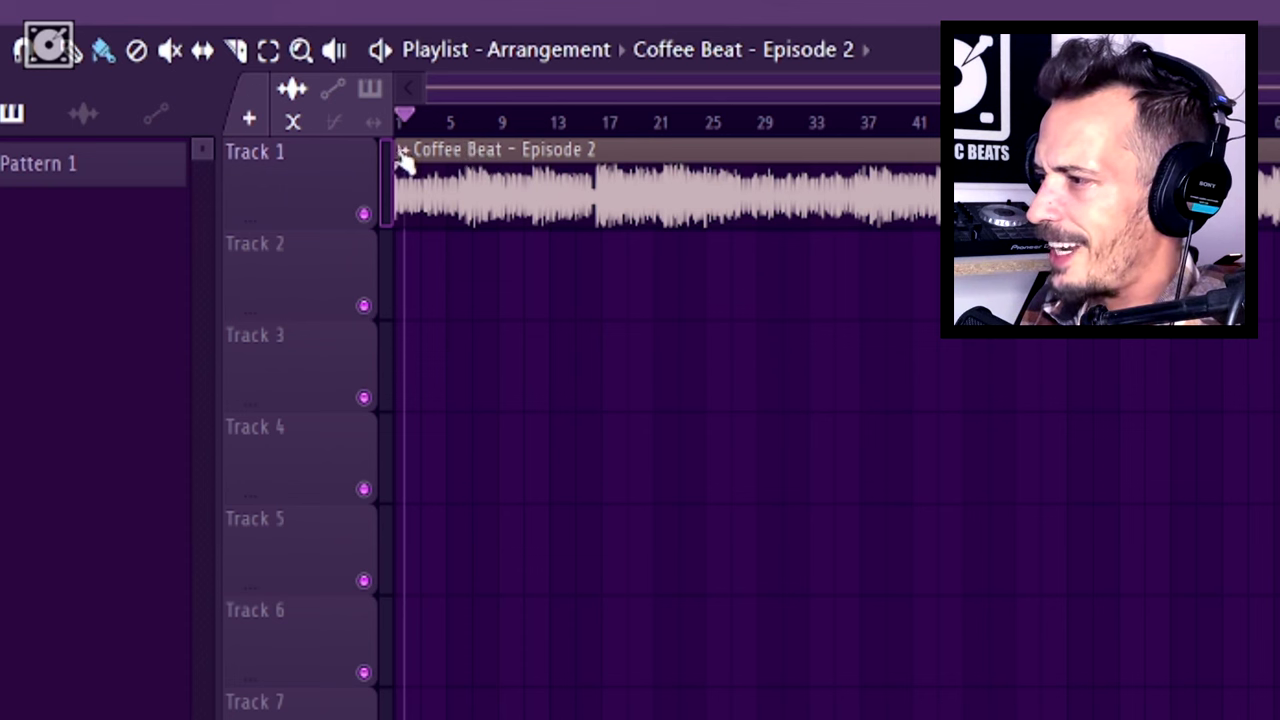
# Extract drums, bass, instruments and vocals stems from the Coffee Beat - Episode 2 clip, muting the source track when done
pyautogui.click(395, 182)
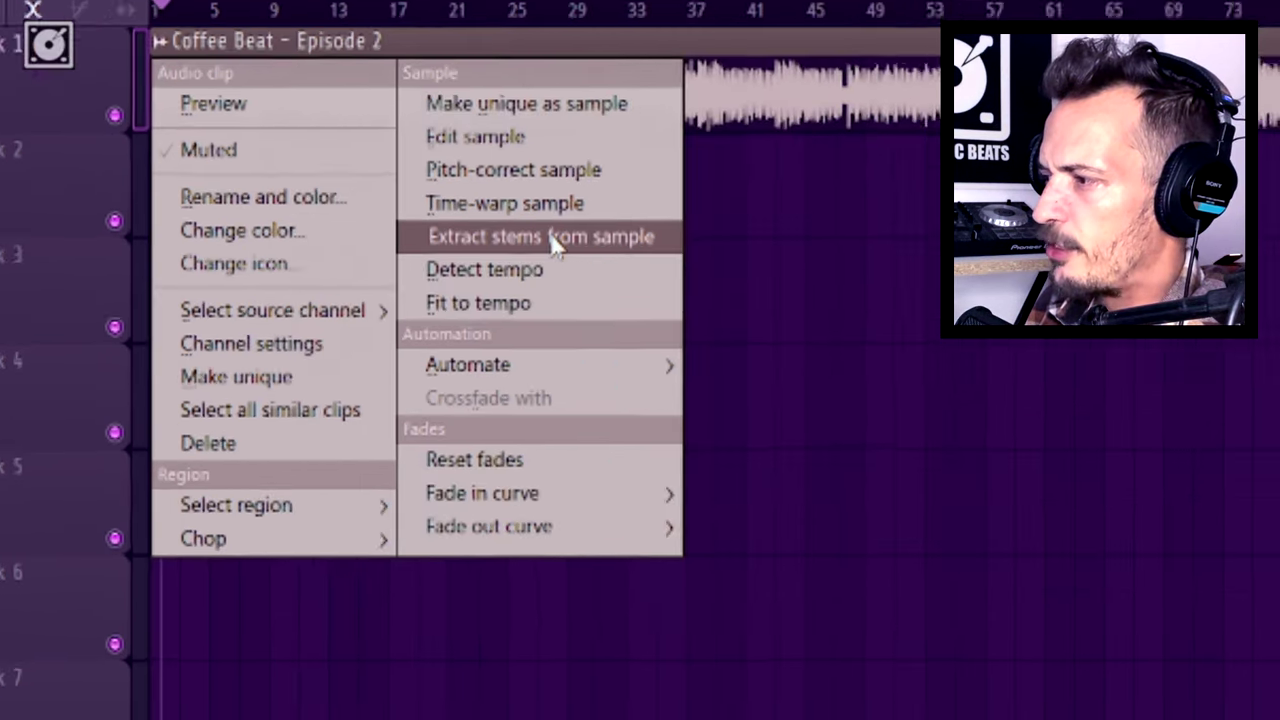
pyautogui.click(743, 320)
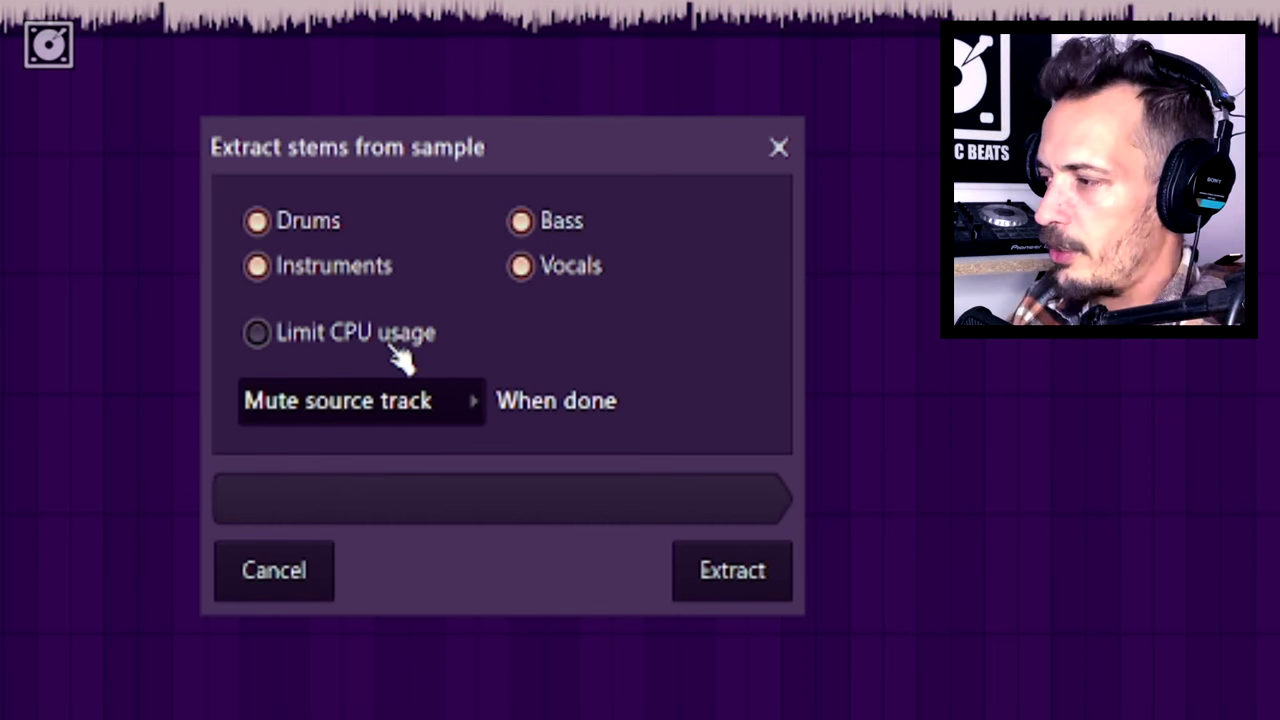
pyautogui.click(410, 405)
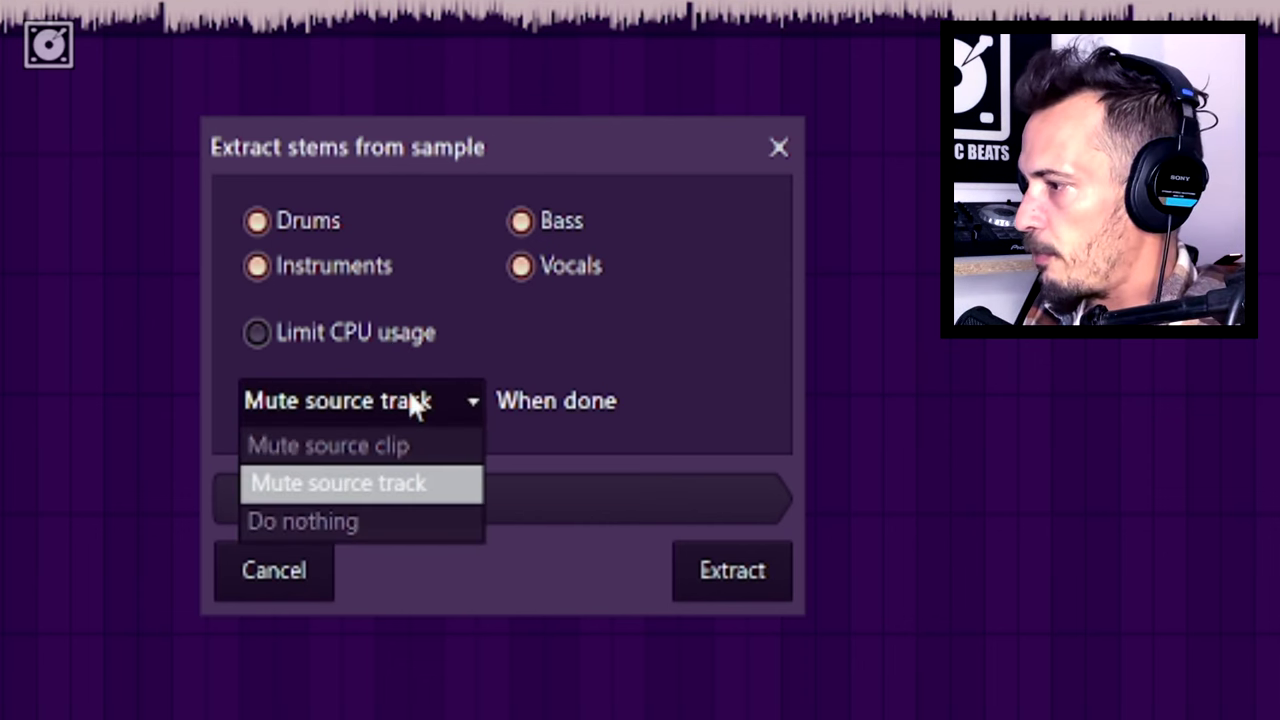
pyautogui.click(418, 405)
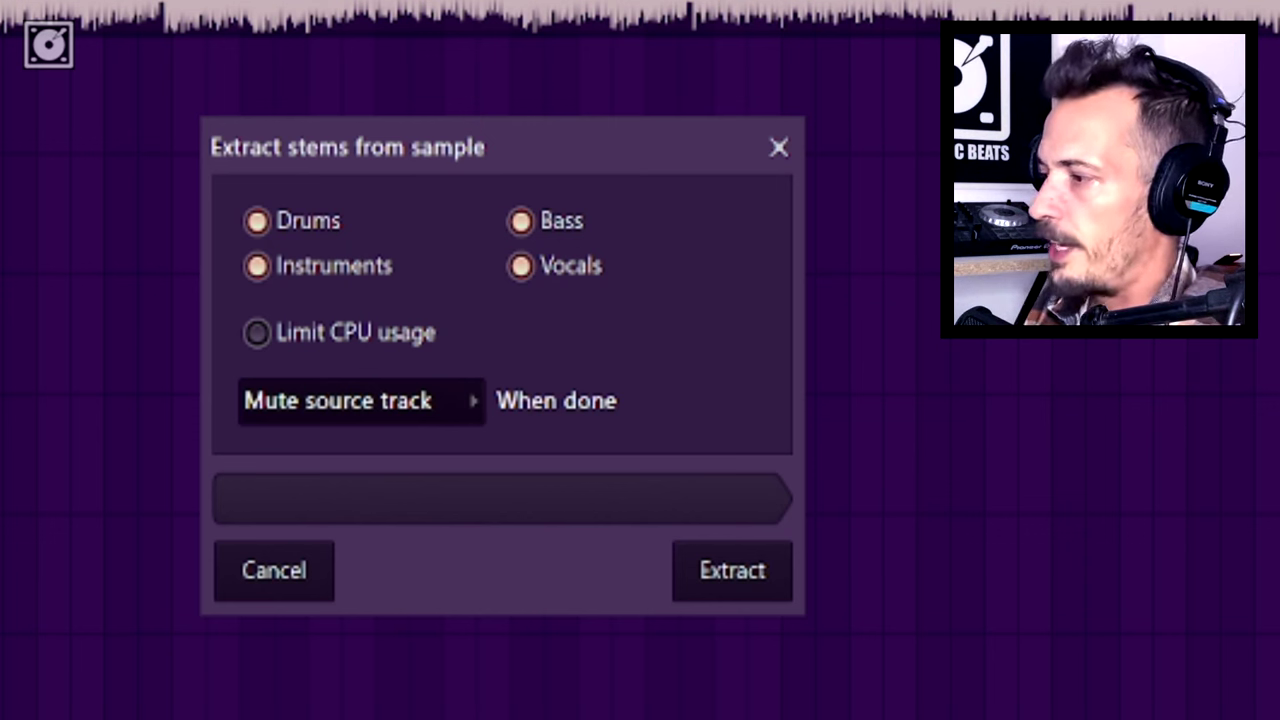
pyautogui.click(757, 578)
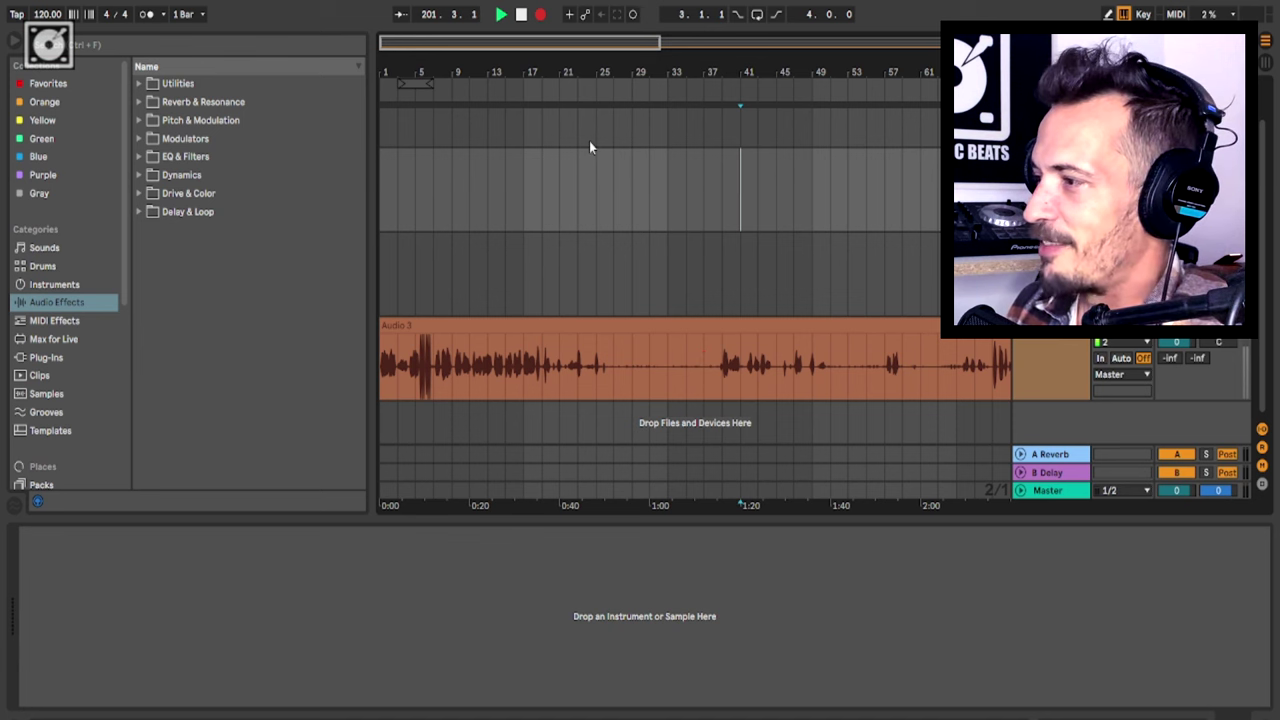
pyautogui.doubleClick(598, 41)
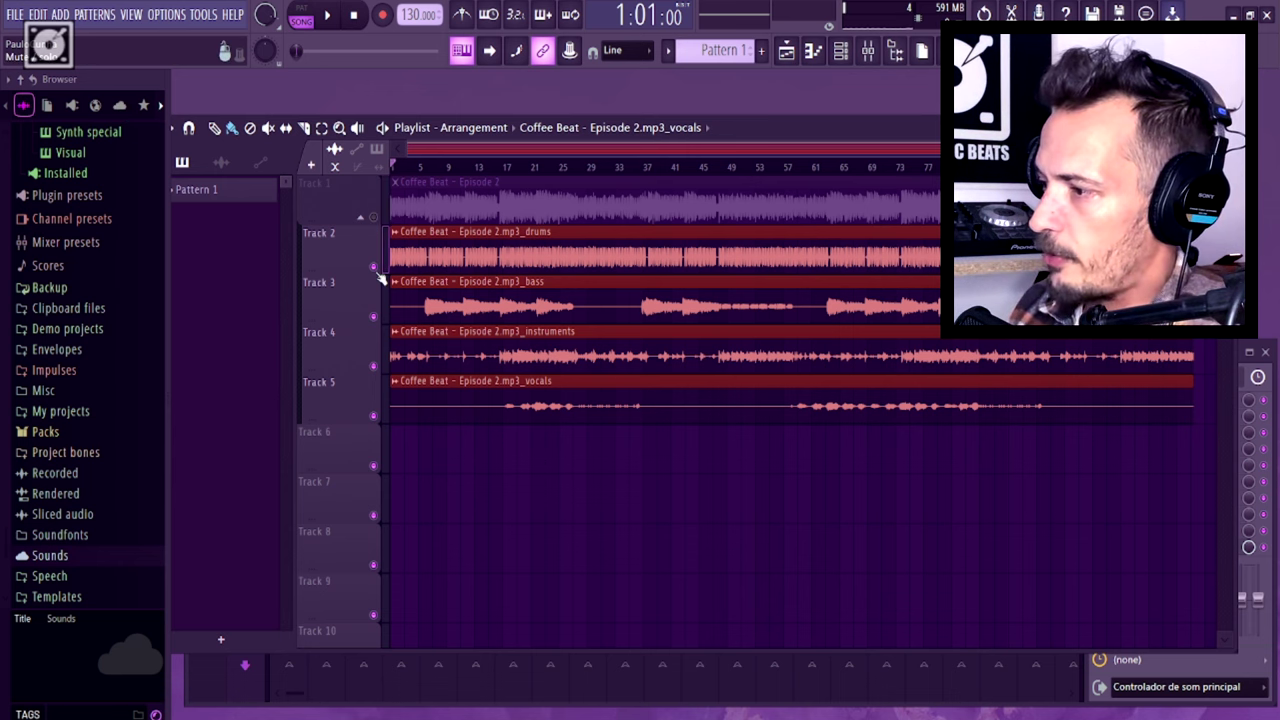
# Solo the original Coffee Beat - Episode 2 track and listen to it with the headphone volume lowered to 17
pyautogui.keyDown('ctrl'); pyautogui.click(373, 217); pyautogui.keyUp('ctrl')
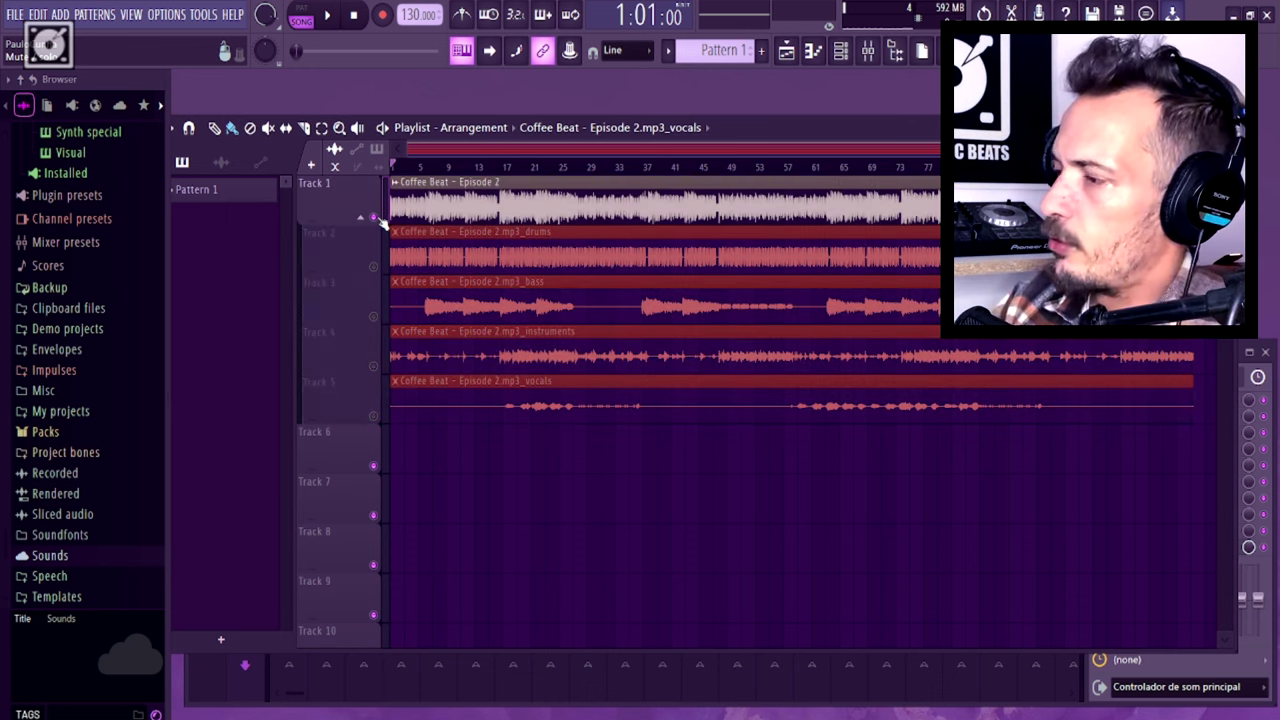
pyautogui.press('space')
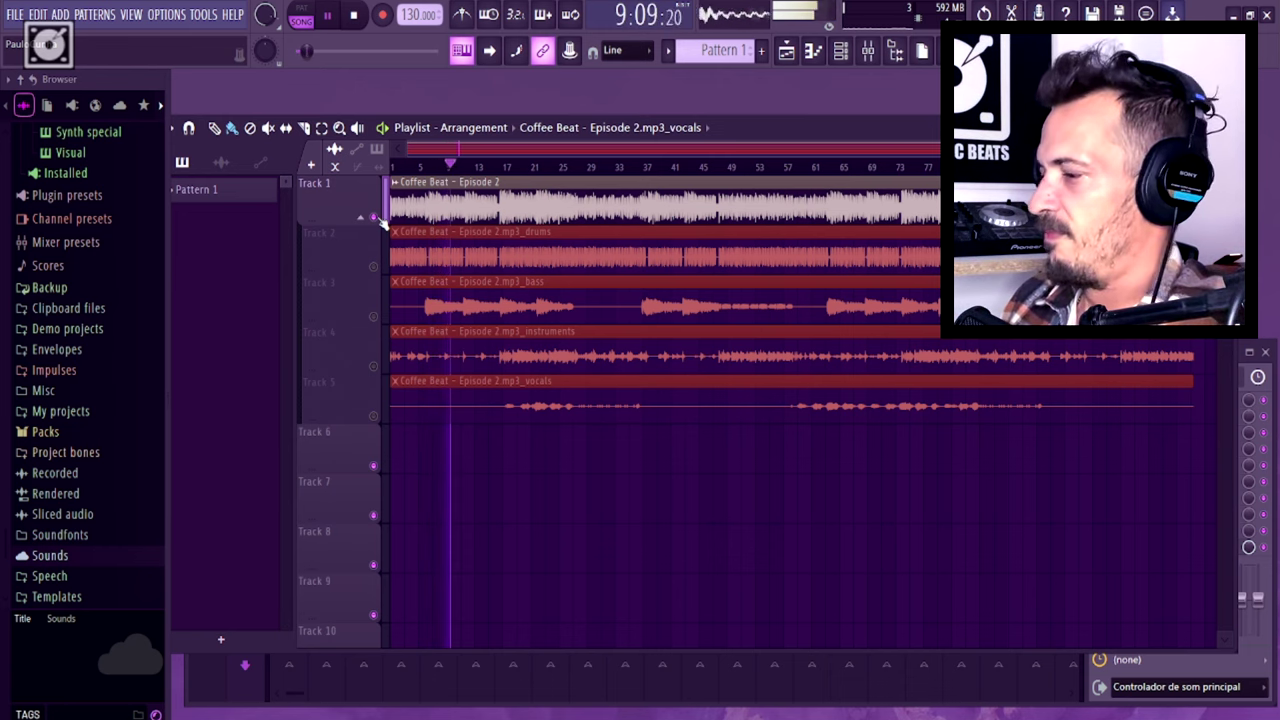
pyautogui.click(1165, 718)
pyautogui.moveTo(1130, 703); pyautogui.dragTo(1075, 706)
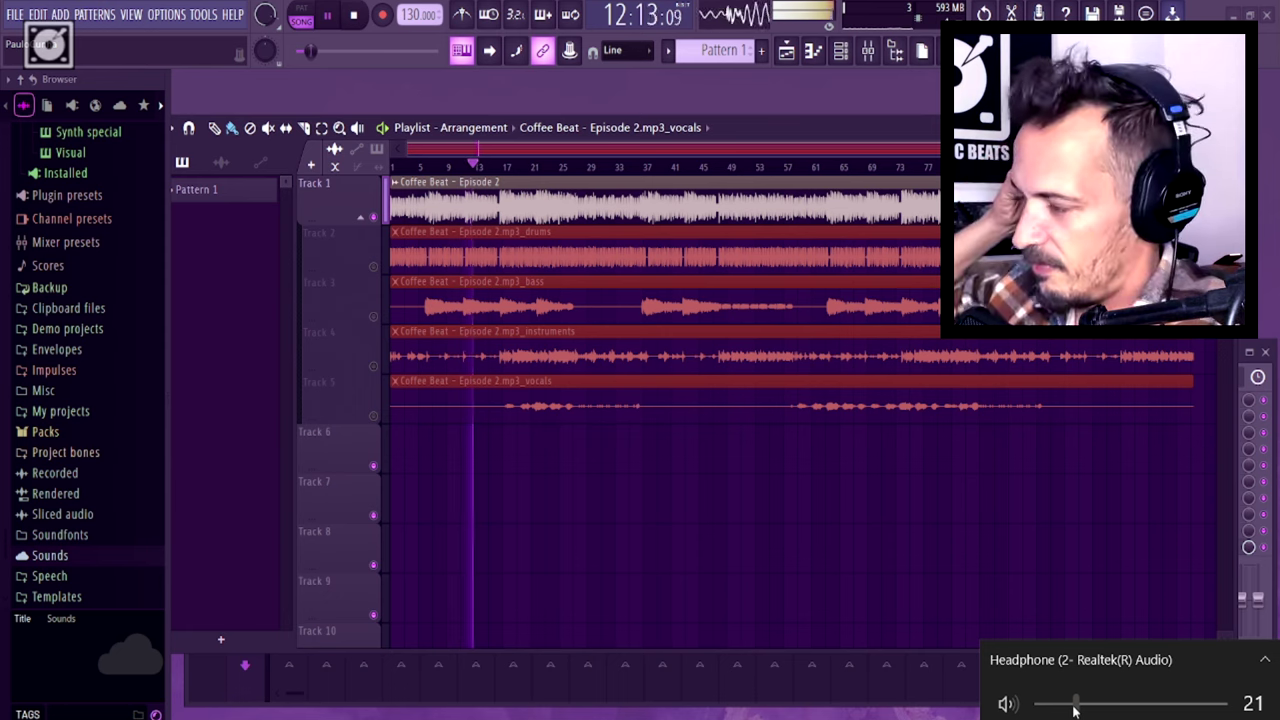
pyautogui.moveTo(1075, 710); pyautogui.dragTo(1070, 712)
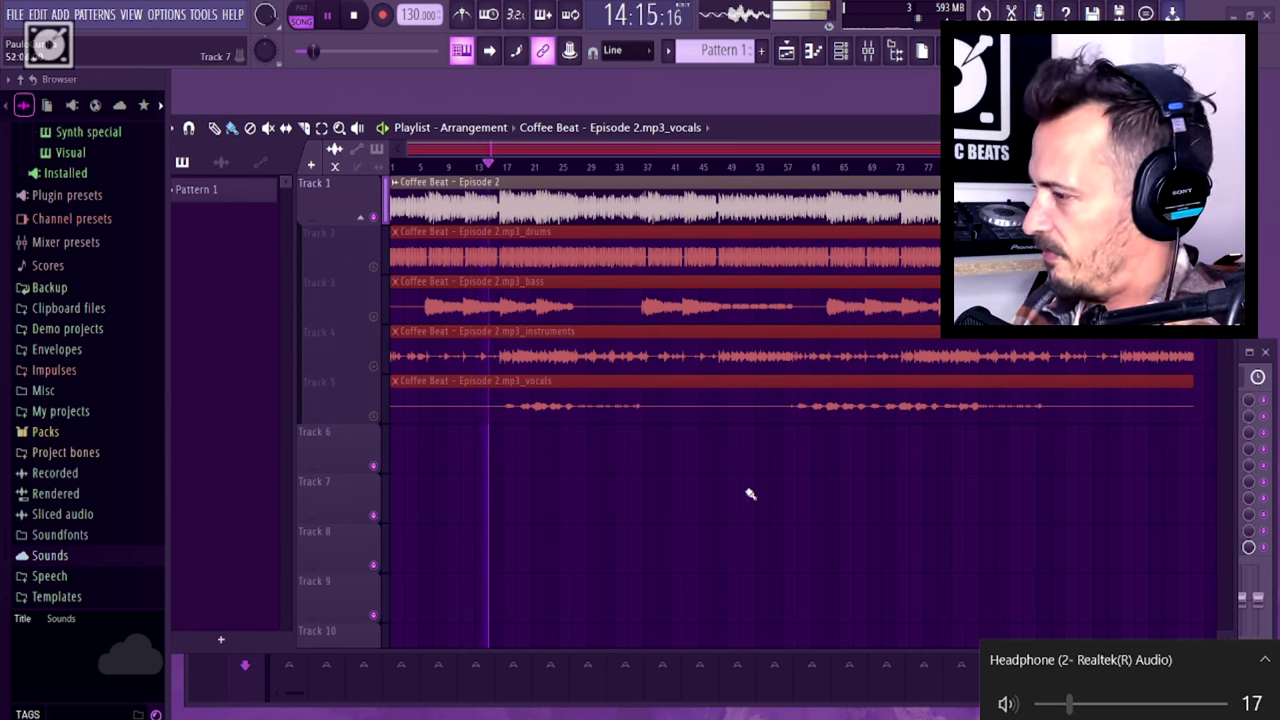
pyautogui.click(559, 99)
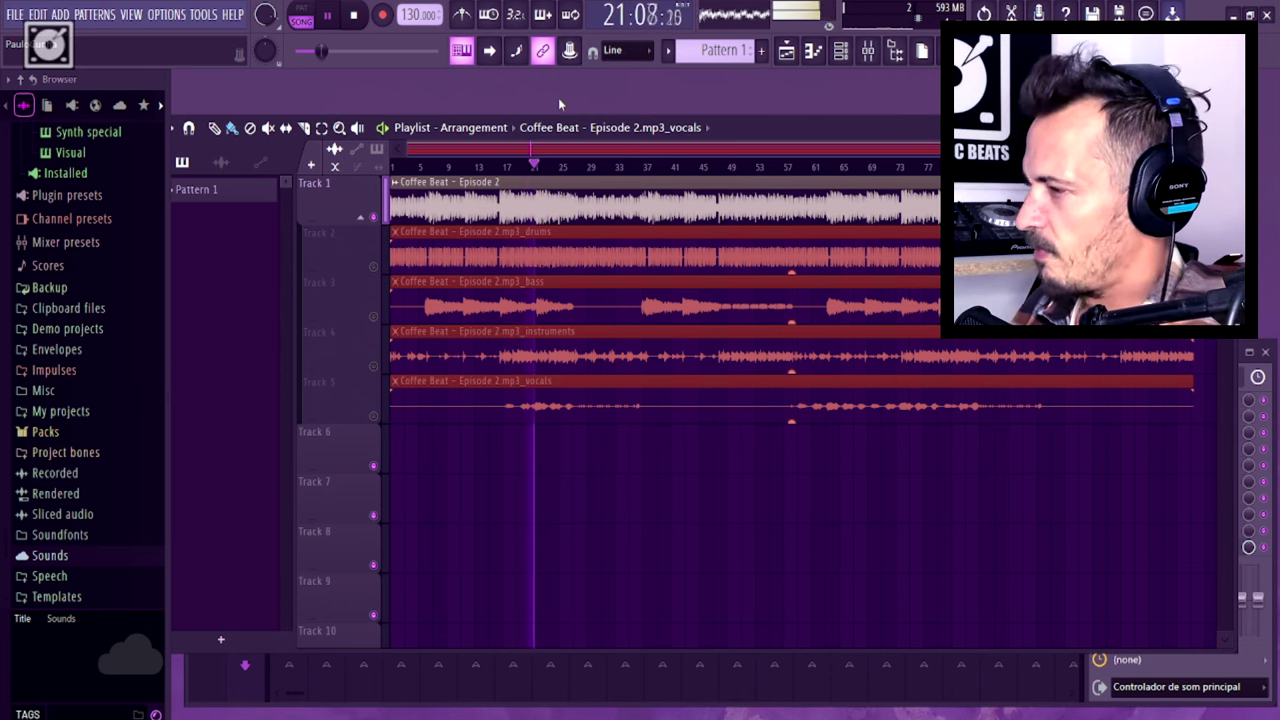
pyautogui.press('space')
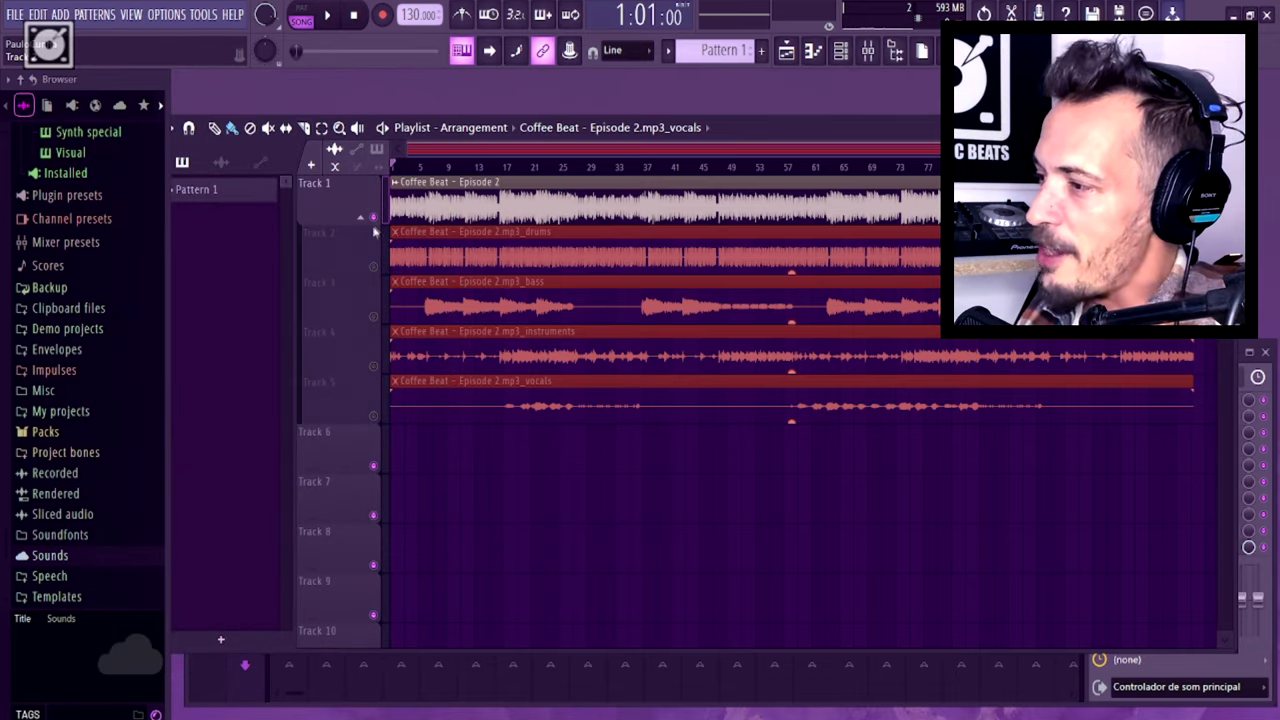
# Mute the original track and unmute the drums, bass, instruments and vocals stem tracks
pyautogui.click(373, 216)
pyautogui.click(373, 266)
pyautogui.click(373, 316)
pyautogui.click(373, 366)
pyautogui.click(373, 416)
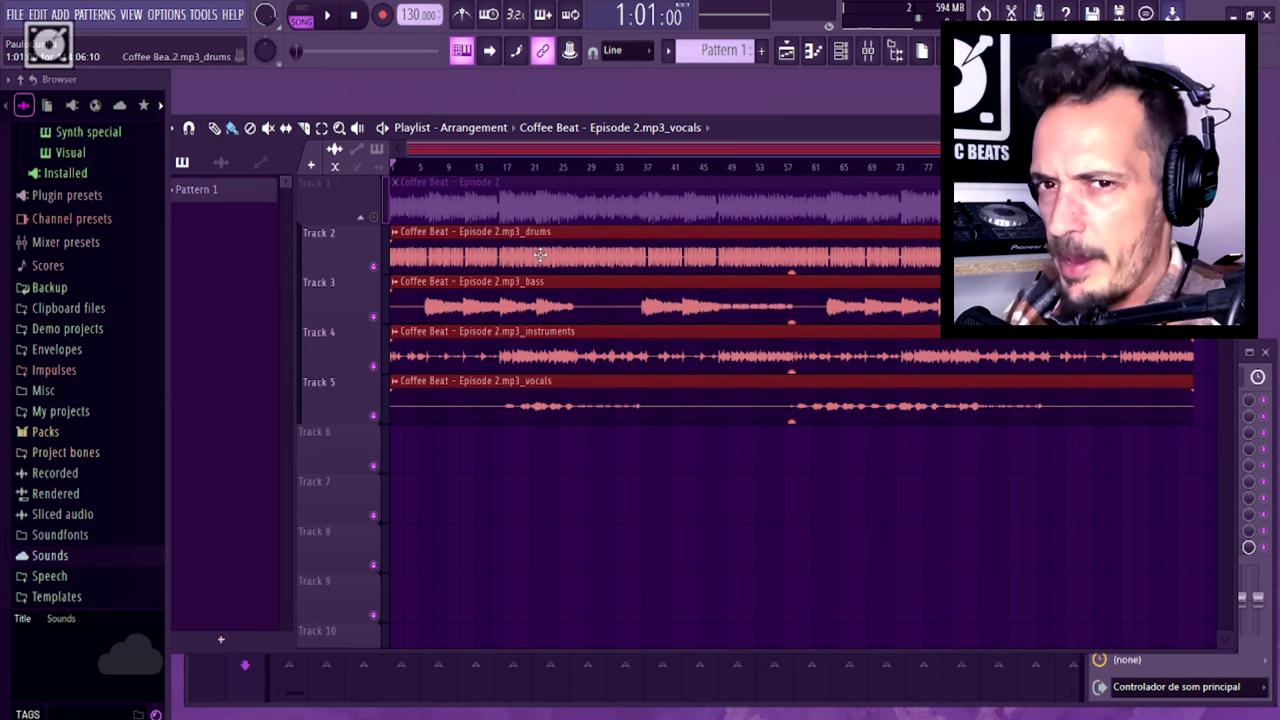
# Play the four stems together and raise the headphone volume to 25
pyautogui.press('space')
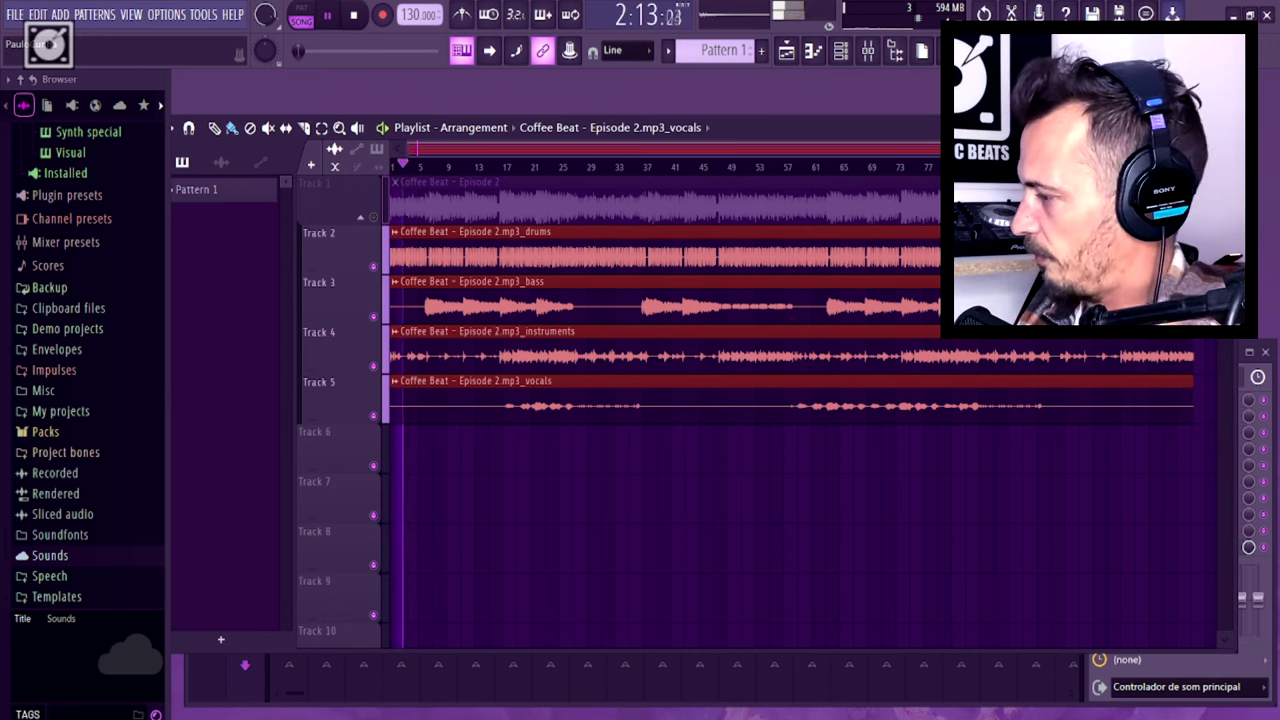
pyautogui.click(1140, 718)
pyautogui.moveTo(1069, 704); pyautogui.dragTo(1084, 706)
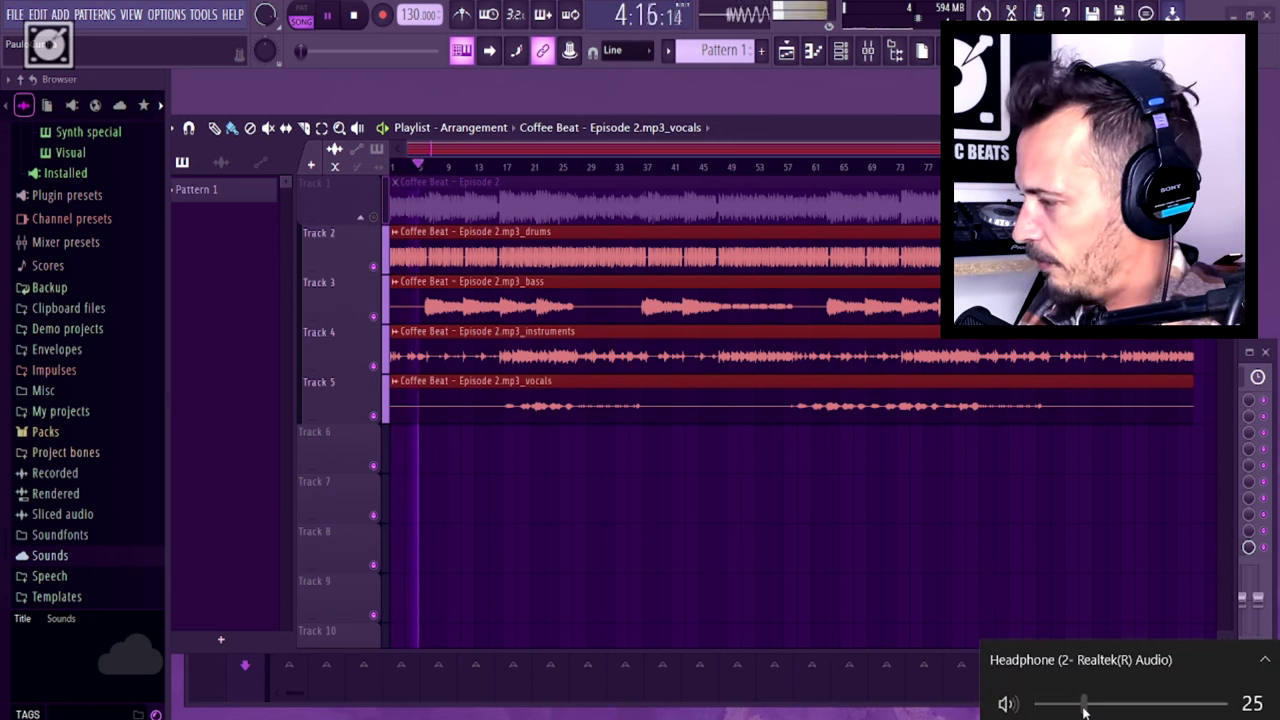
pyautogui.click(893, 92)
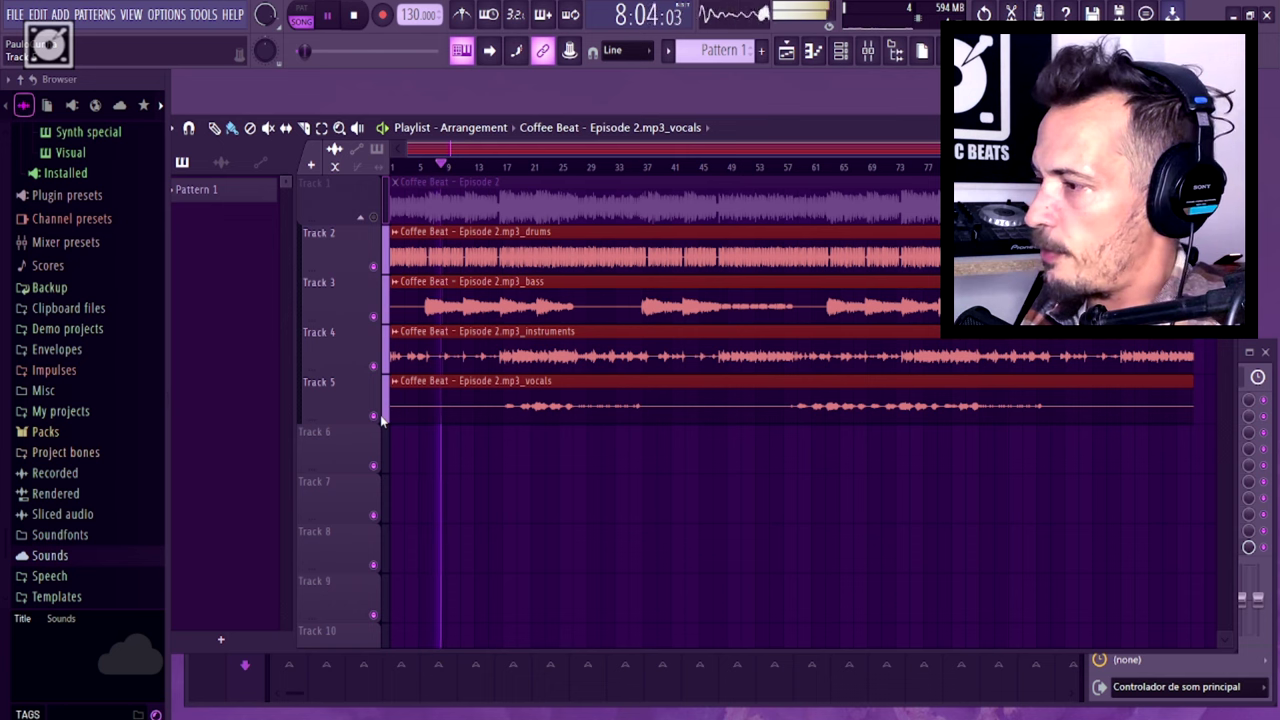
# Listen to the drums, bass and instruments stems one at a time by muting the other stem tracks
pyautogui.moveTo(373, 415); pyautogui.dragTo(377, 322)
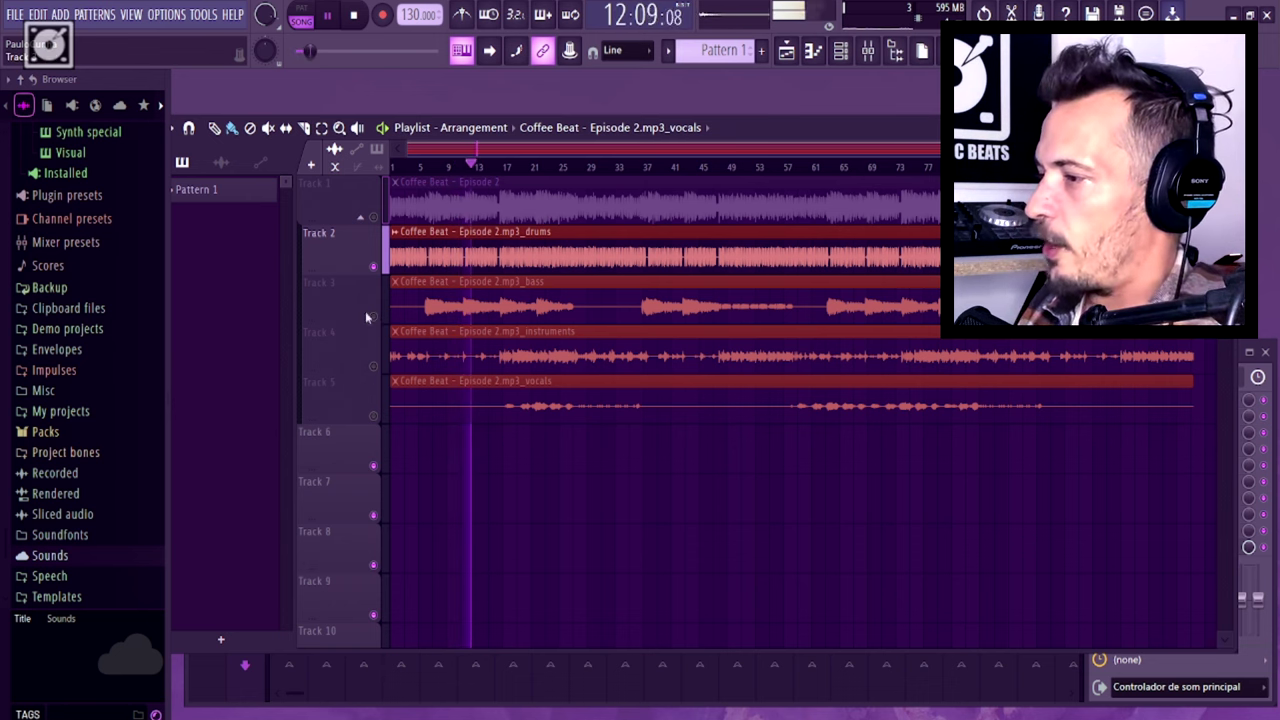
pyautogui.click(376, 318)
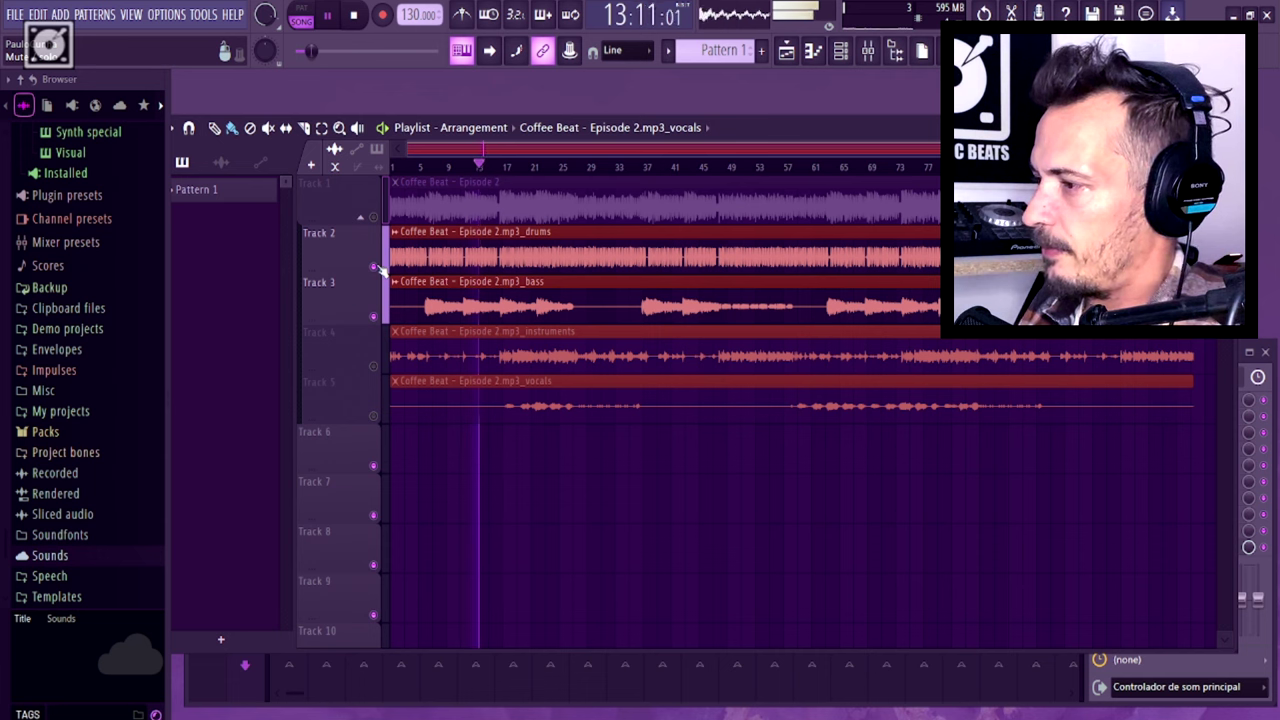
pyautogui.click(376, 268)
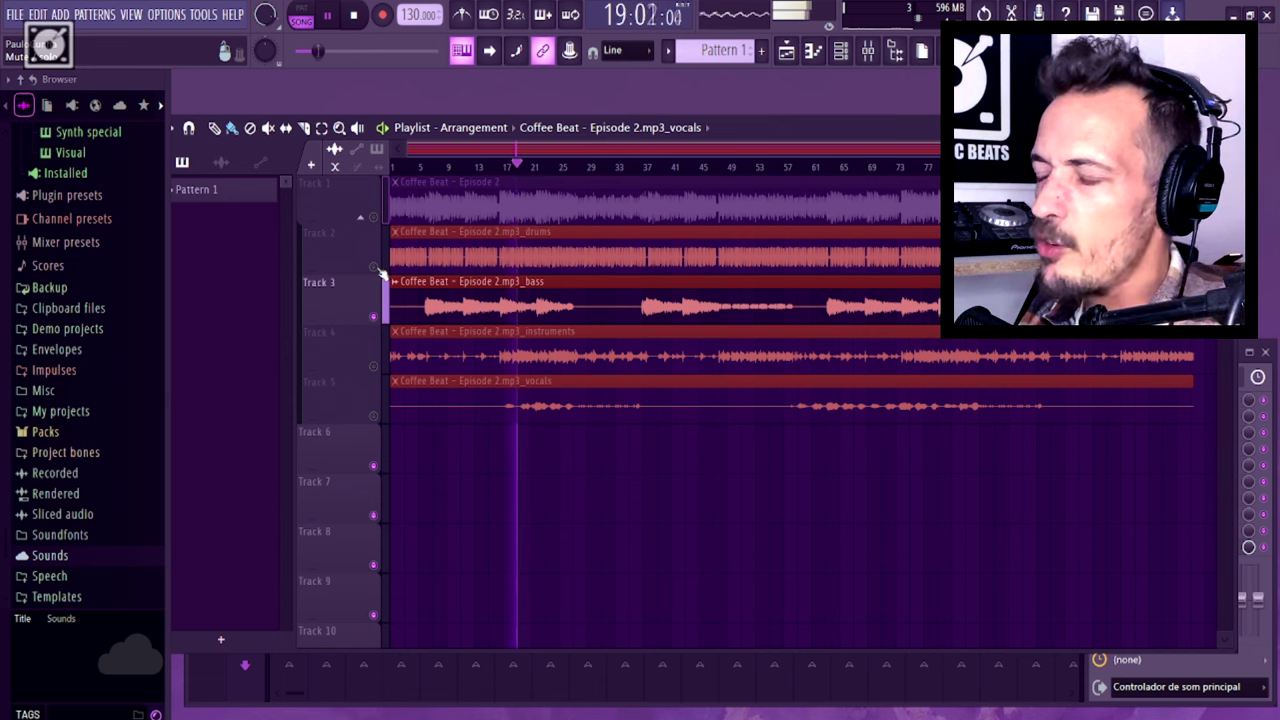
pyautogui.click(385, 362)
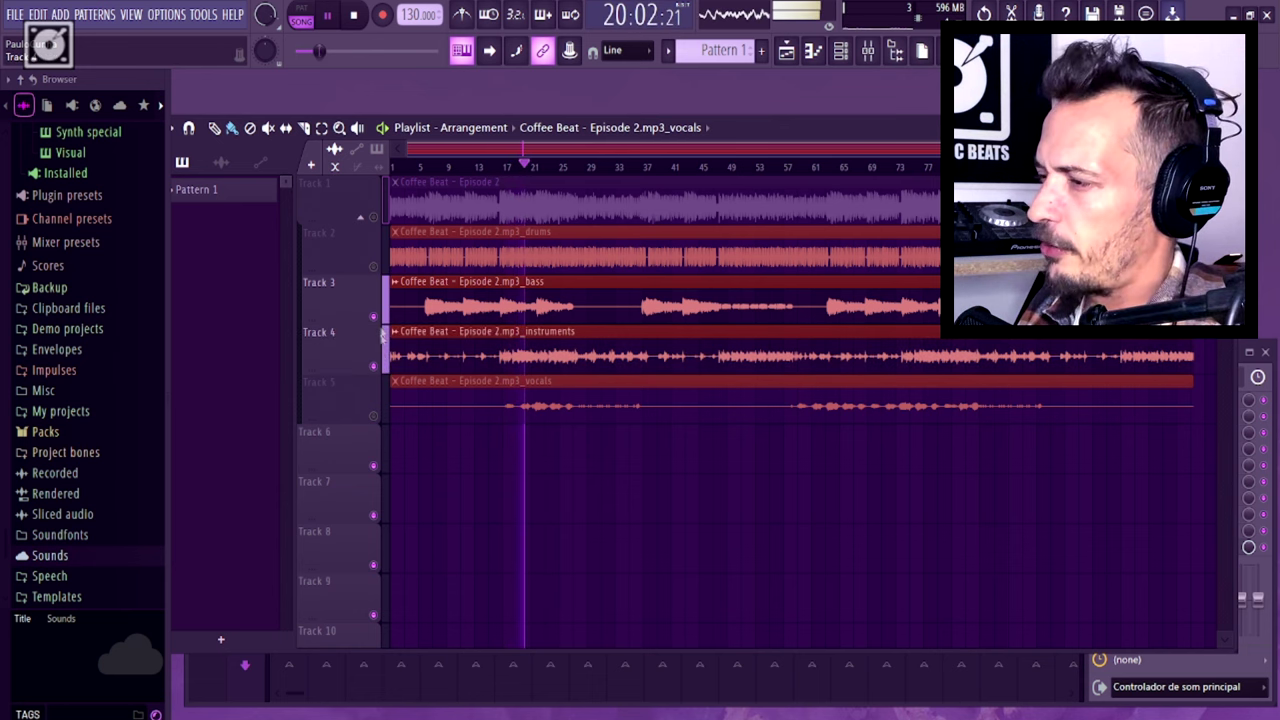
pyautogui.click(382, 317)
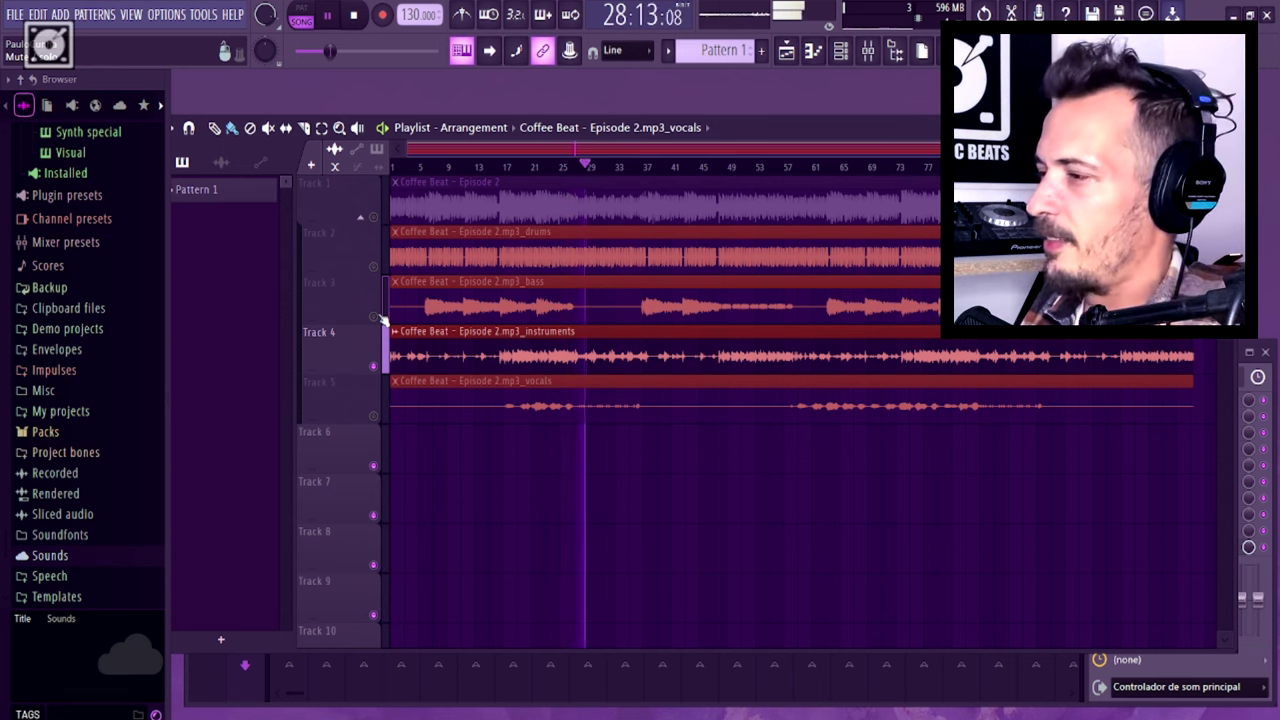
# Isolate the vocals stem and listen to it from bar 17
pyautogui.click(383, 268)
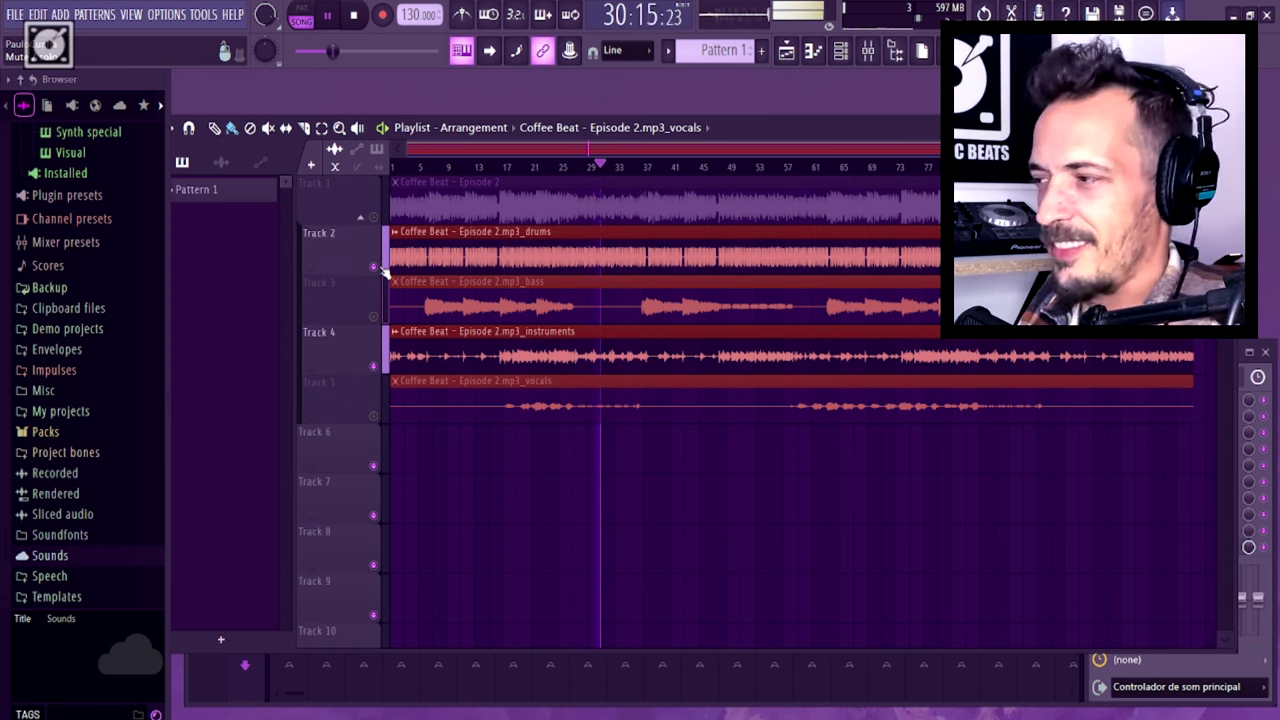
pyautogui.click(383, 378)
pyautogui.click(383, 350)
pyautogui.click(383, 268)
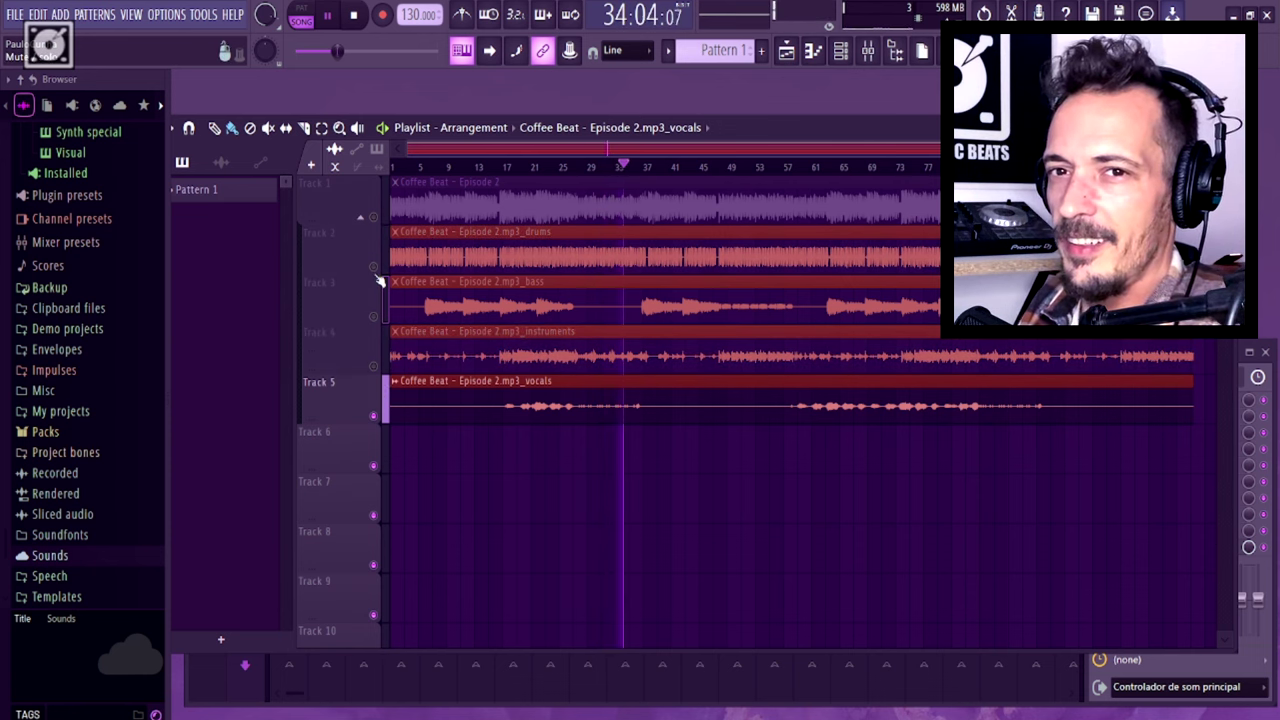
pyautogui.click(506, 168)
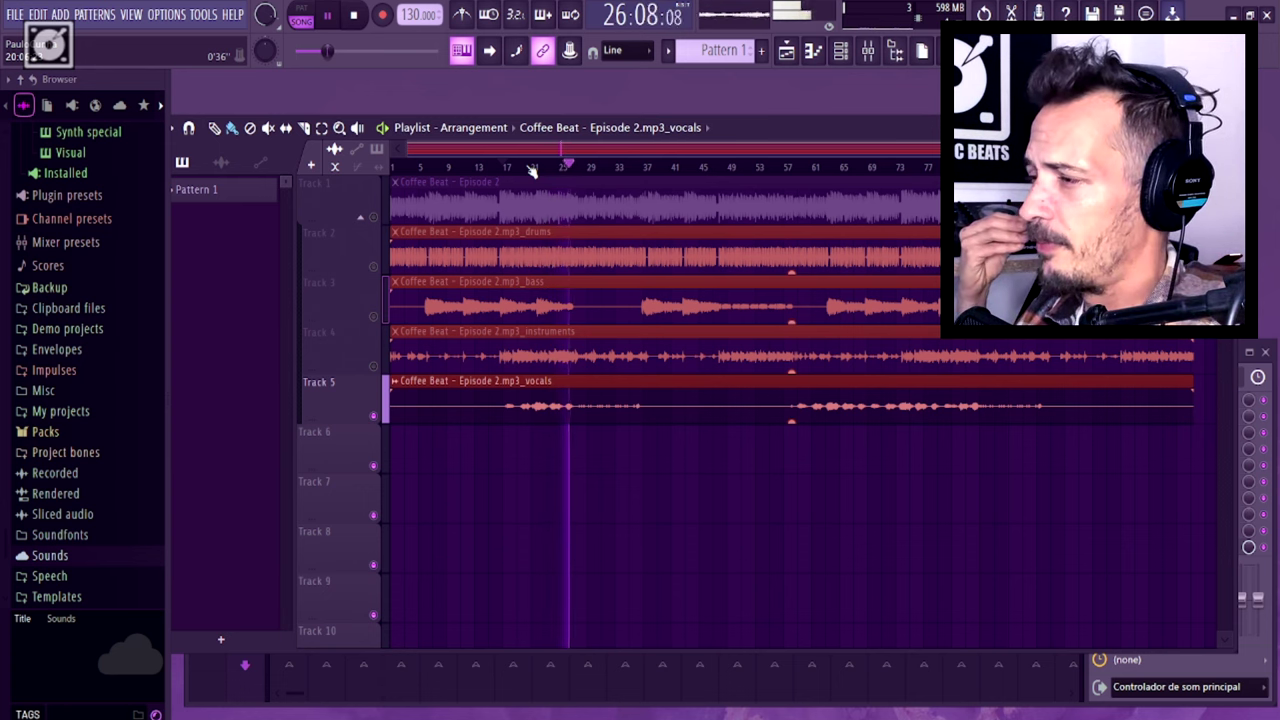
pyautogui.press('space')
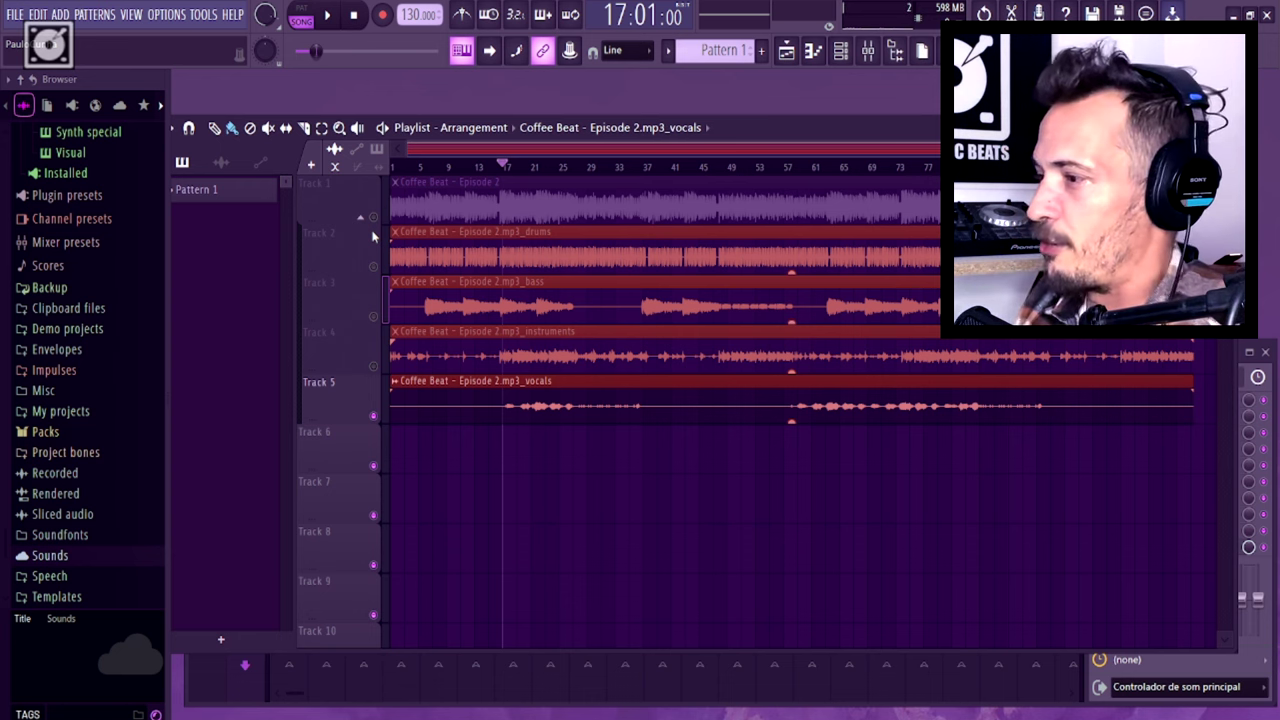
# Unmute the drums, bass and instruments stems and play all four stems together from bar 17
pyautogui.click(373, 266)
pyautogui.click(373, 316)
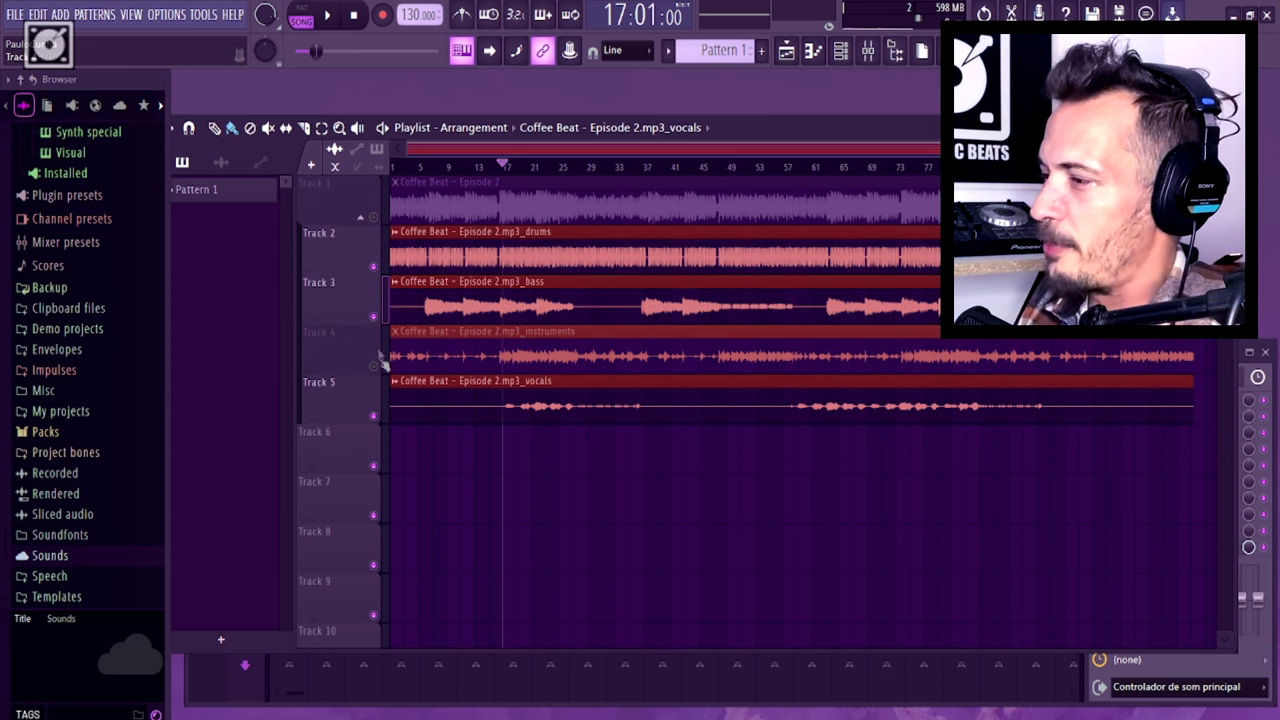
pyautogui.click(373, 366)
pyautogui.click(326, 14)
pyautogui.click(338, 16)
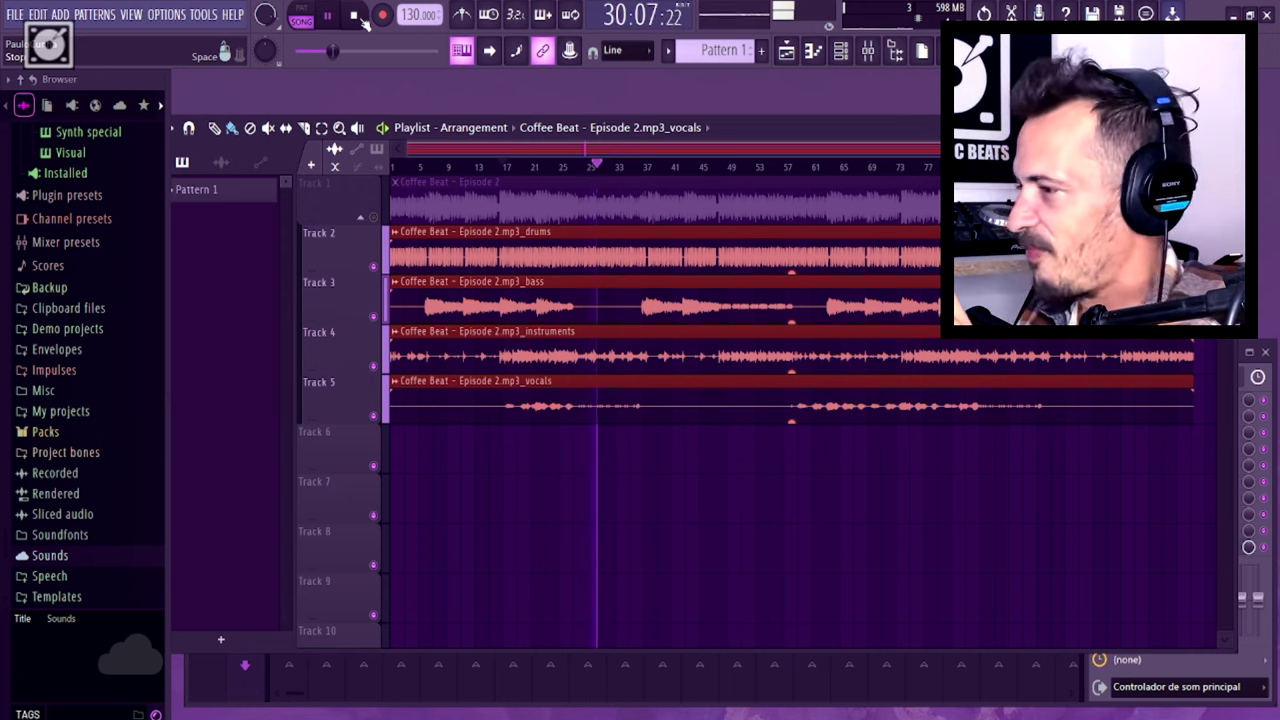
pyautogui.click(358, 17)
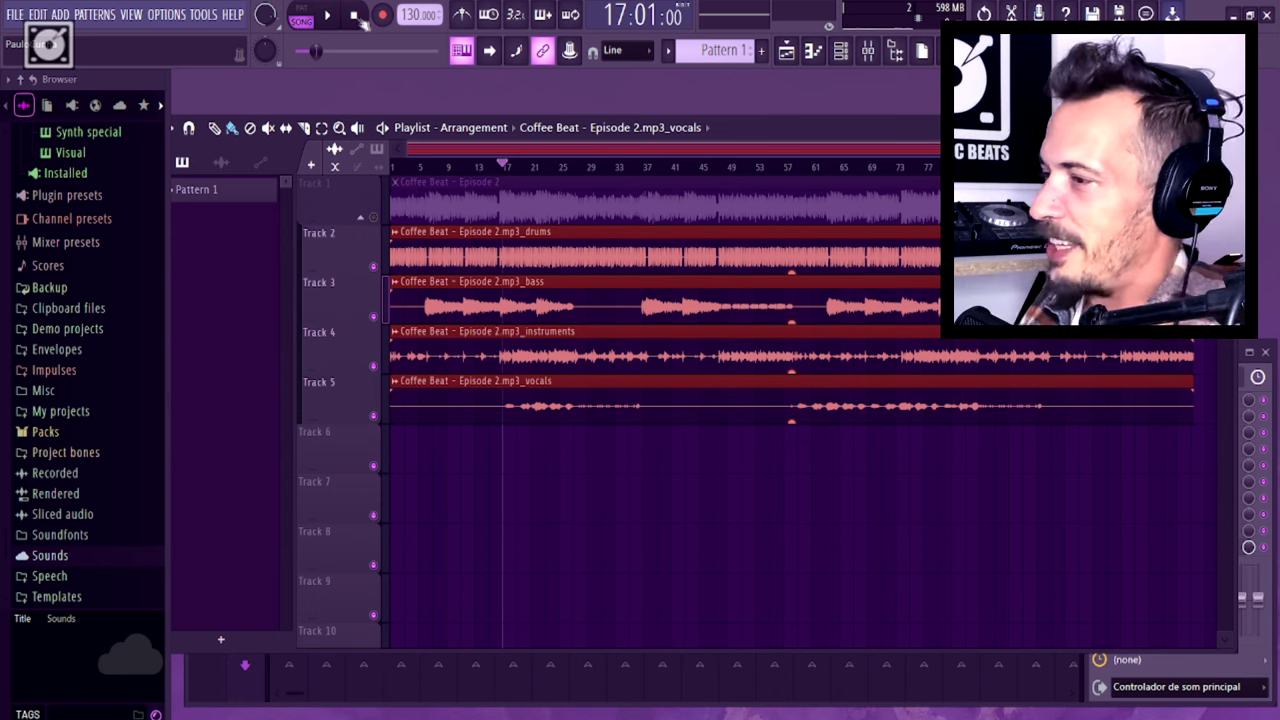
# Open the FL Cloud sounds library in the browser and look through its list of sounds
pyautogui.click(120, 108)
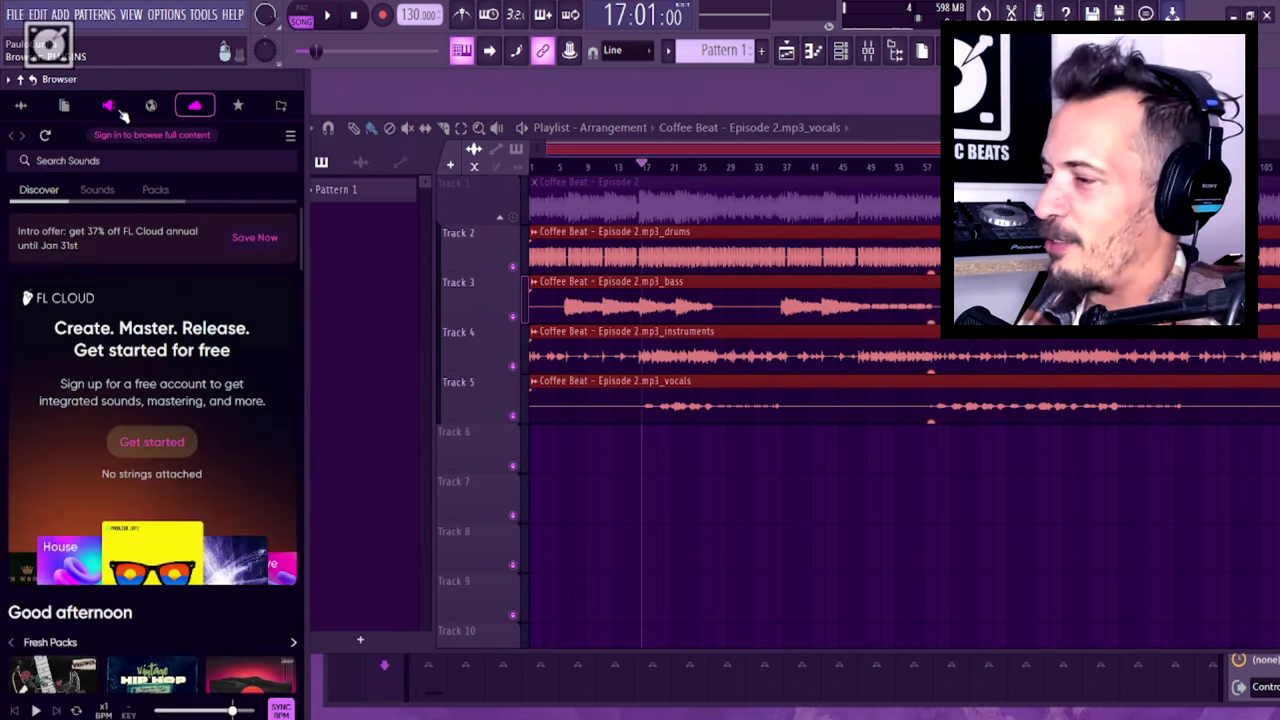
pyautogui.click(115, 189)
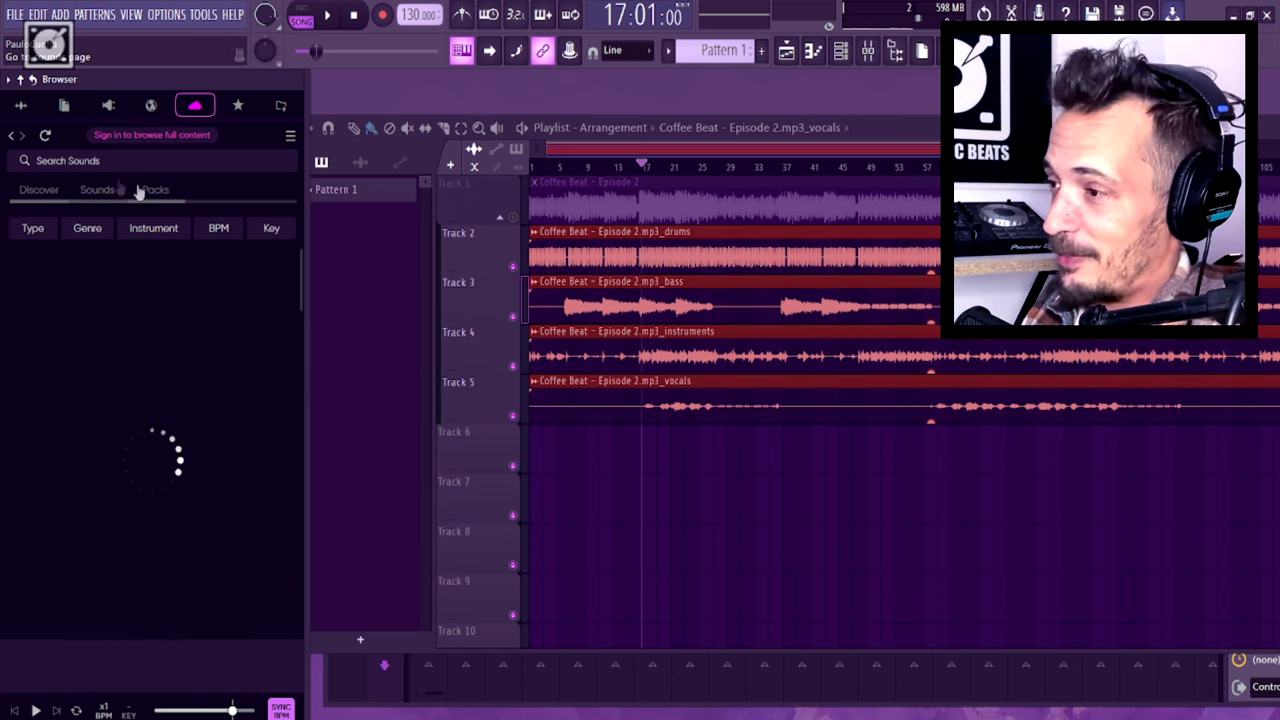
pyautogui.scroll(-3, 165, 362)
pyautogui.scroll(3, 165, 362)
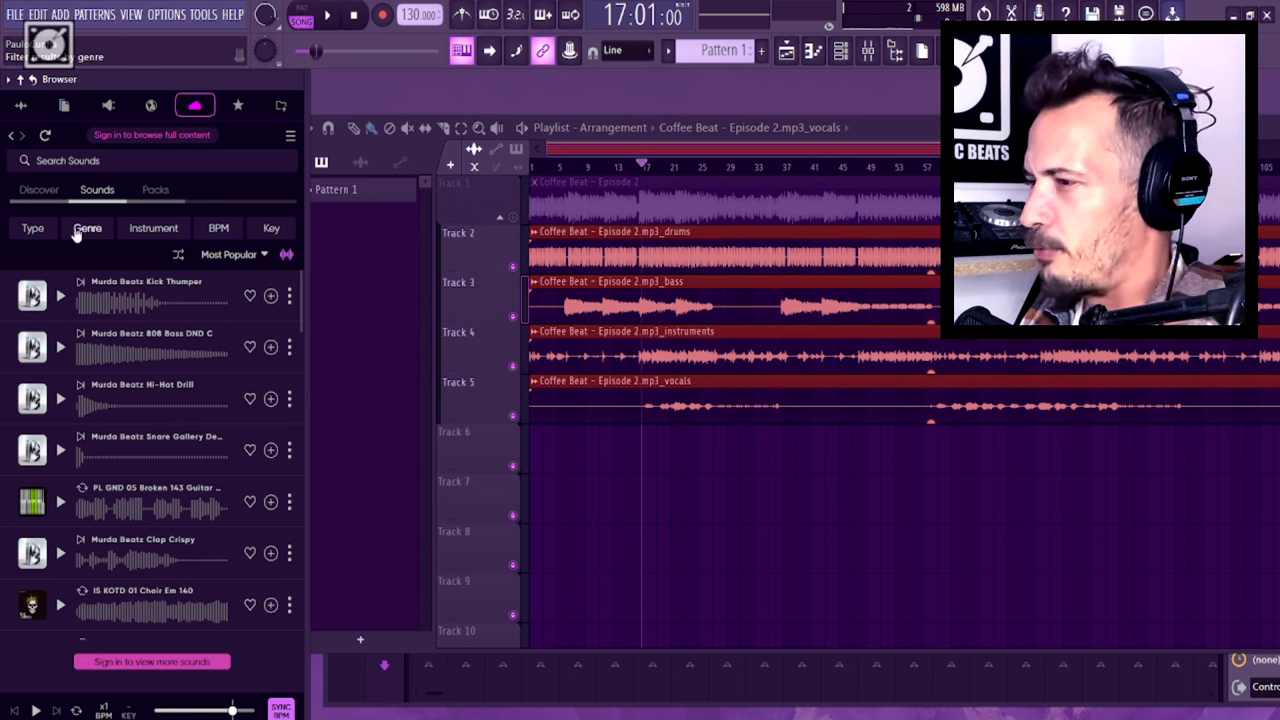